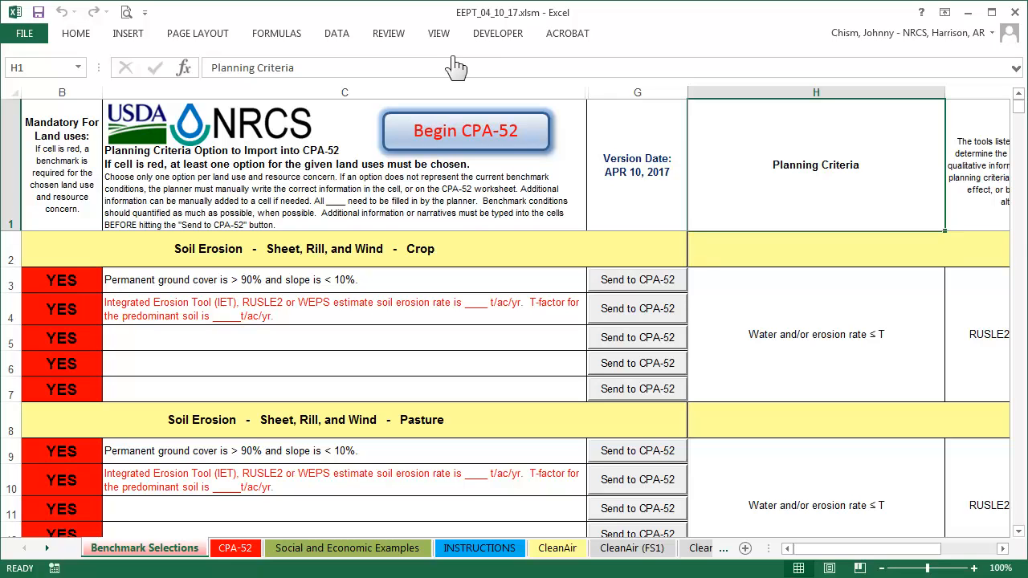
- Begin a CPA-52 with the client's full name, tract and fields T990 F 1,2,3,4, and objectives "Increase productivity on cropland, Improve farm for future generations."
left_click(523, 143)
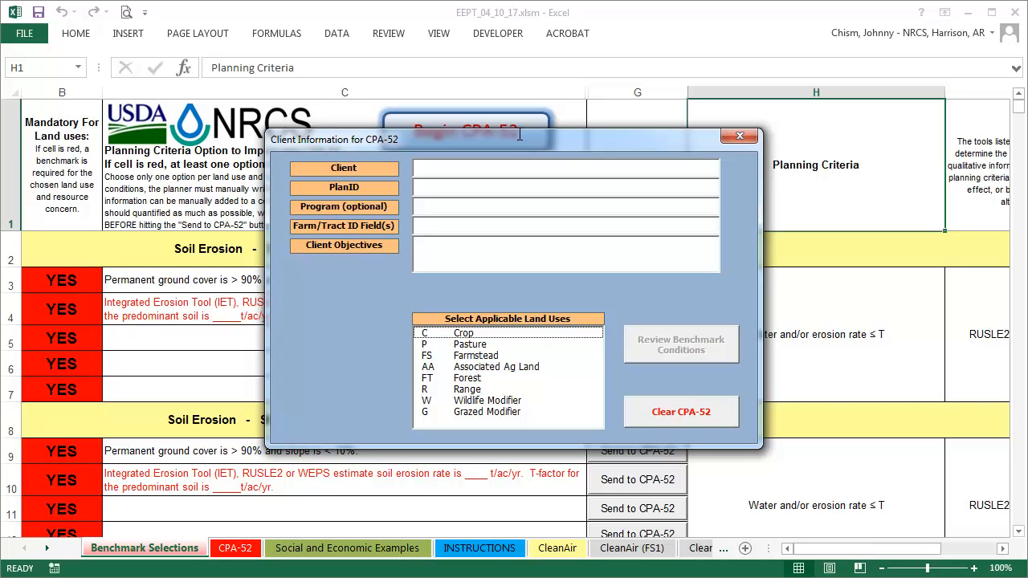
left_click(441, 167)
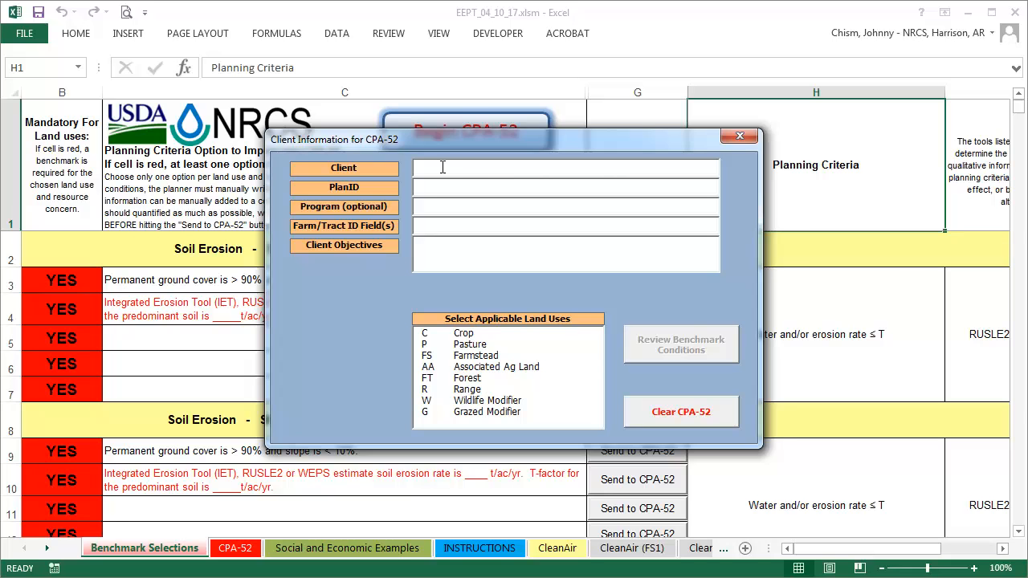
type("John A Smith")
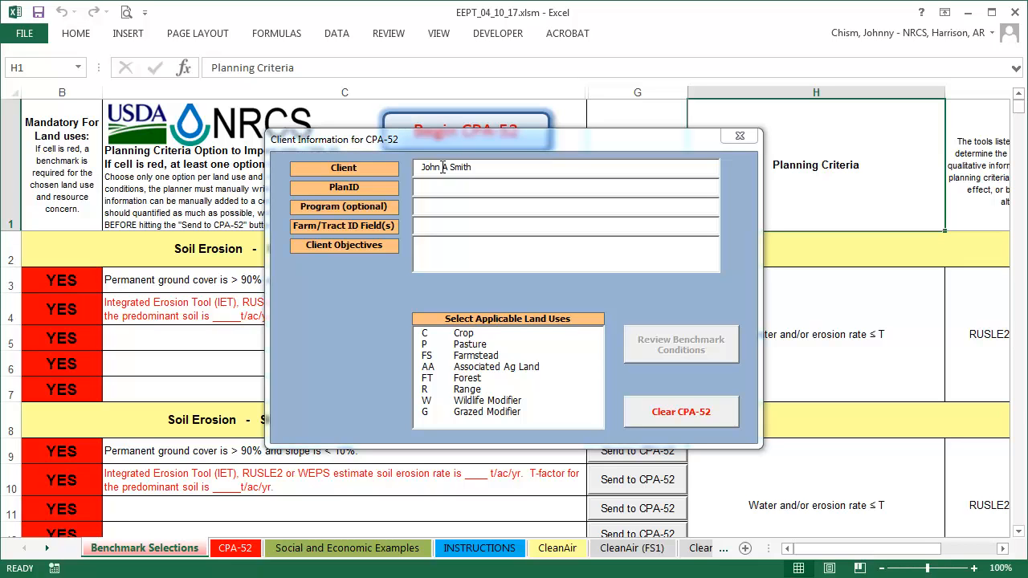
left_click(463, 225)
left_click(434, 245)
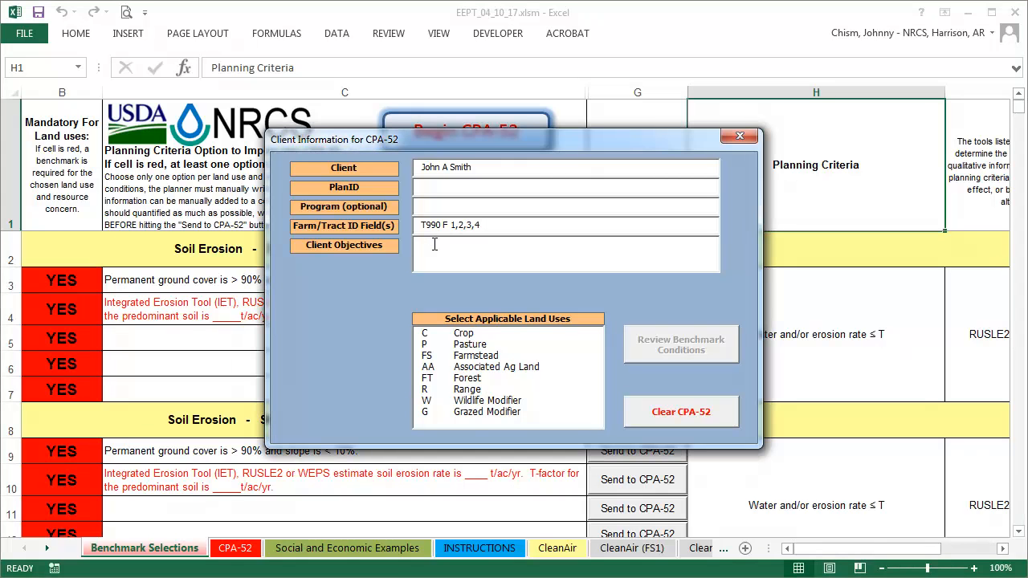
type("Increase productivity on cropland, Improve farm for future generations.")
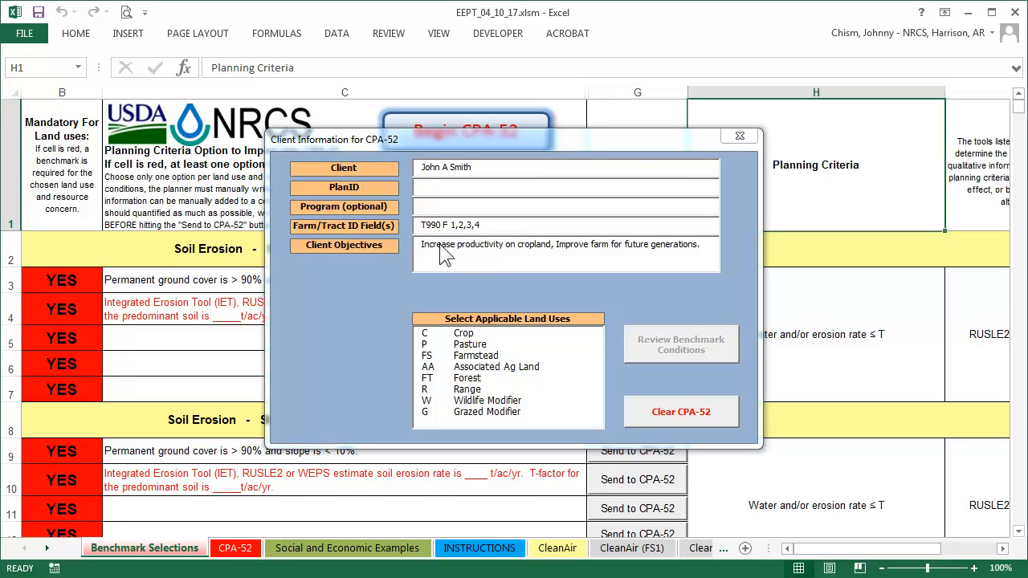
- Select Crop and Farmstead as the applicable land uses and bring up their benchmark conditions for review
left_click(474, 332)
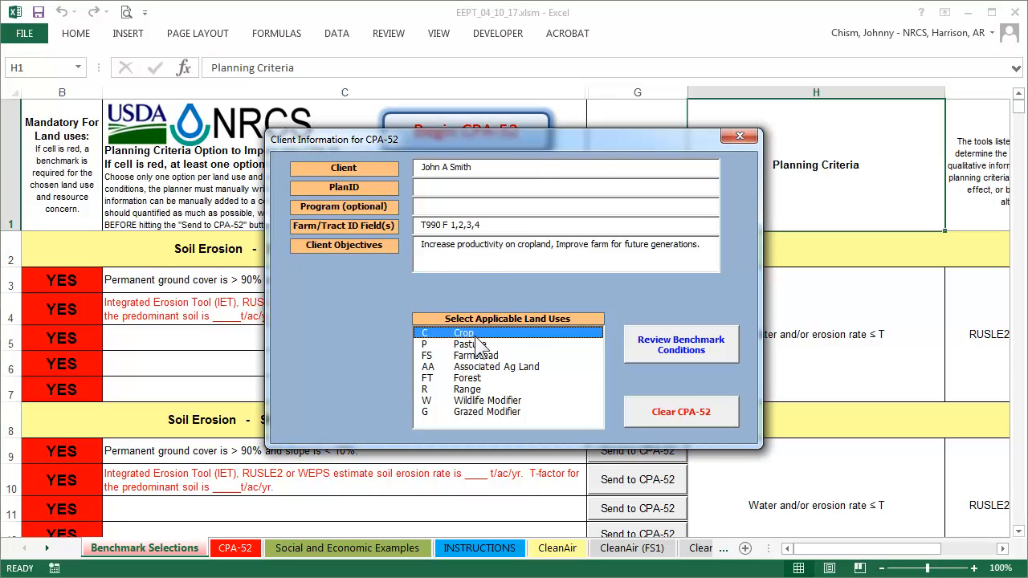
left_click(482, 358)
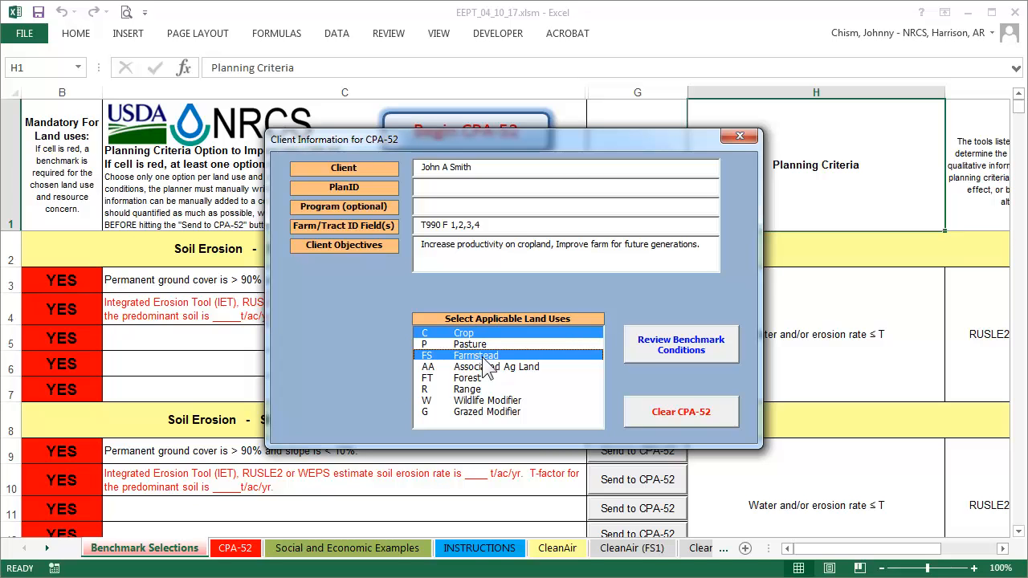
left_click(709, 348)
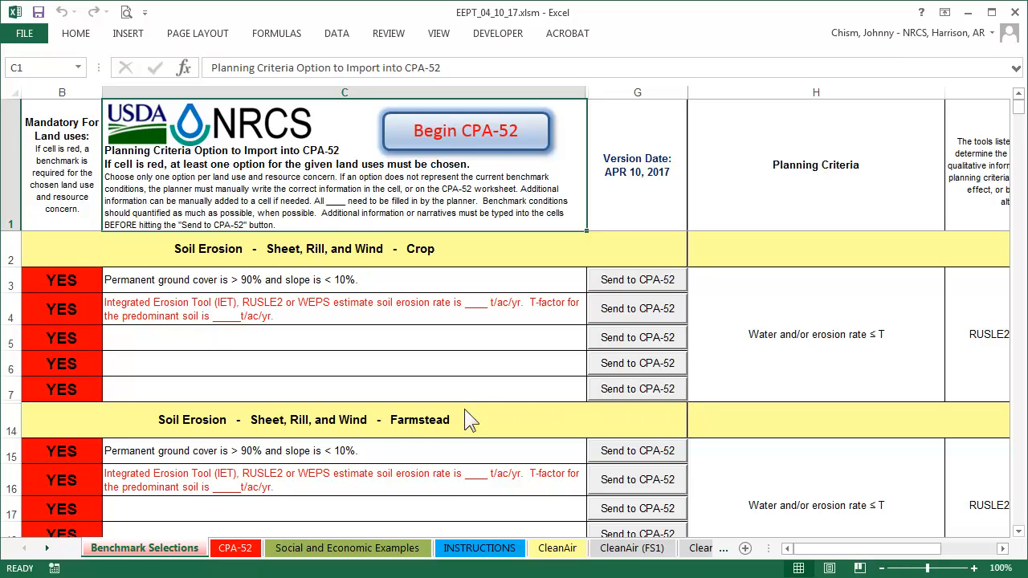
- On the CPA-52 sheet, fill in section E, Need for Action, with "Decreased productivity on cropland."
left_click(241, 550)
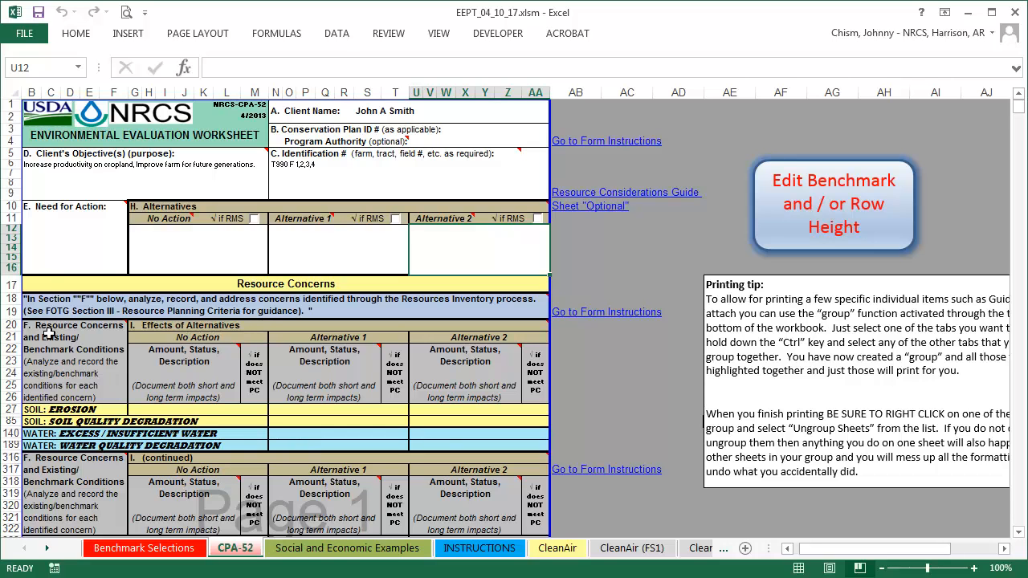
left_click(43, 230)
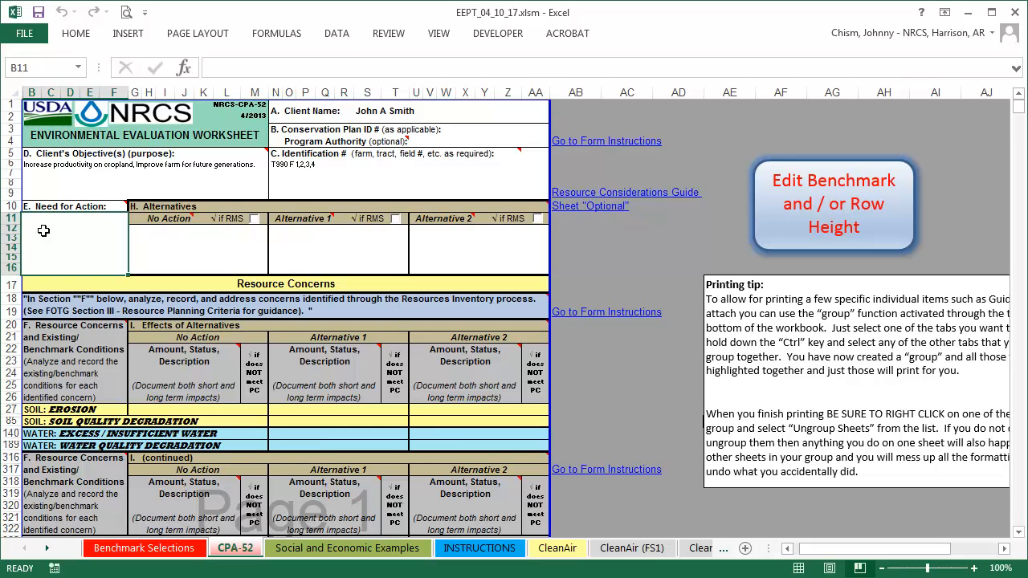
type("Decreased productivity on cropland.")
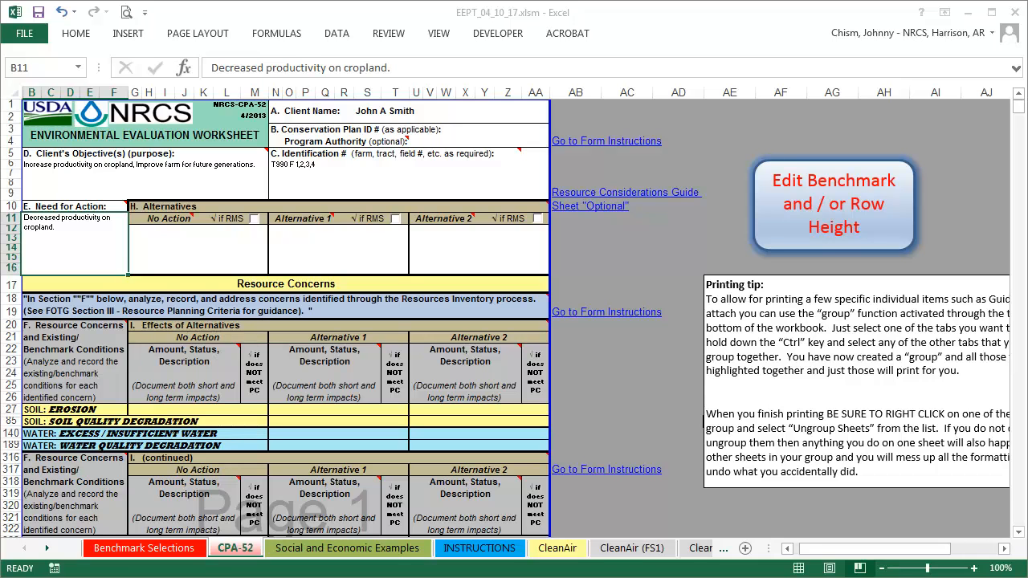
- Save the workbook in the Determinations folder inside the client's folder of the My Customer Files Toolkit library
left_click(27, 34)
left_click(46, 193)
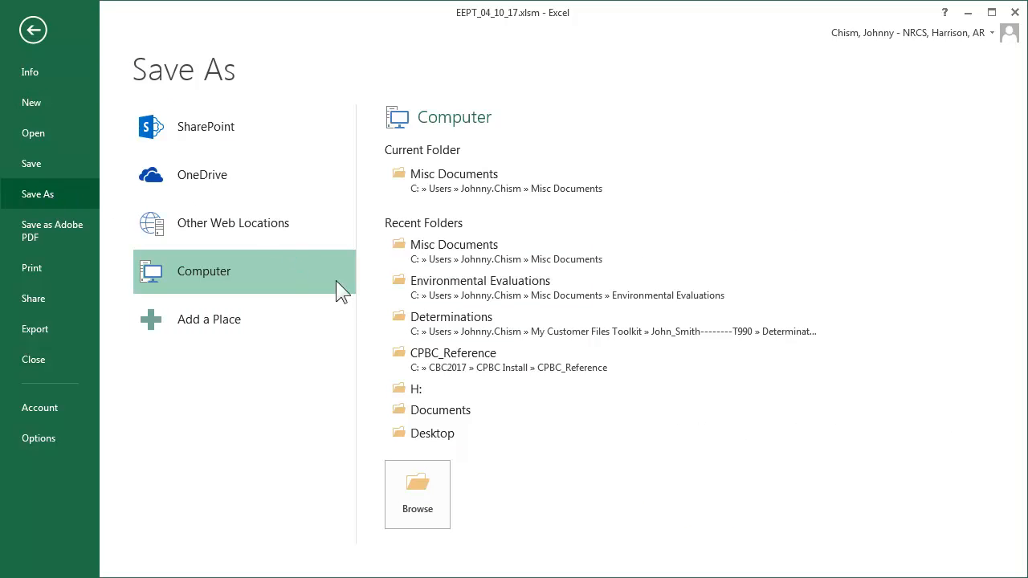
left_click(408, 485)
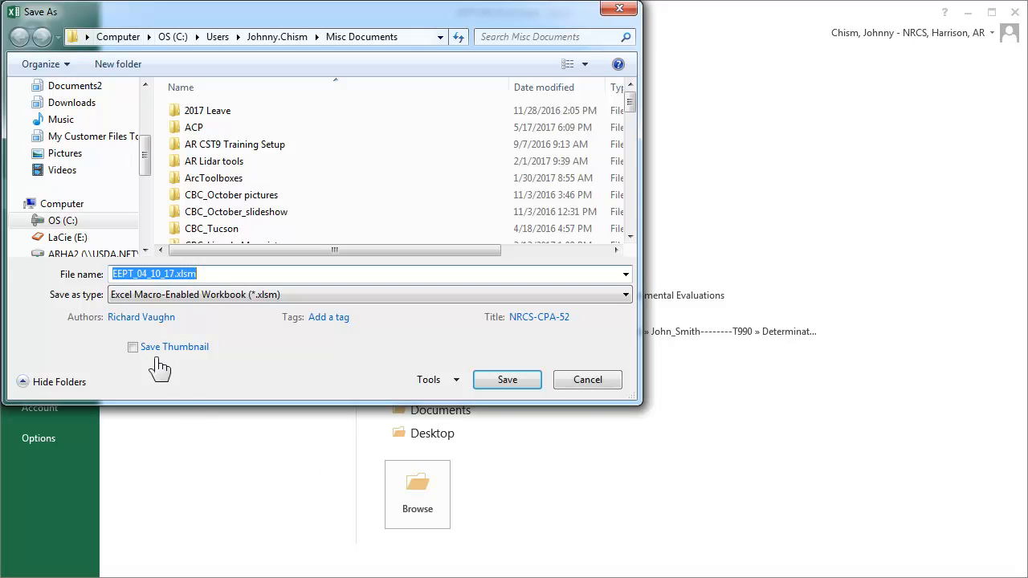
left_click(105, 139)
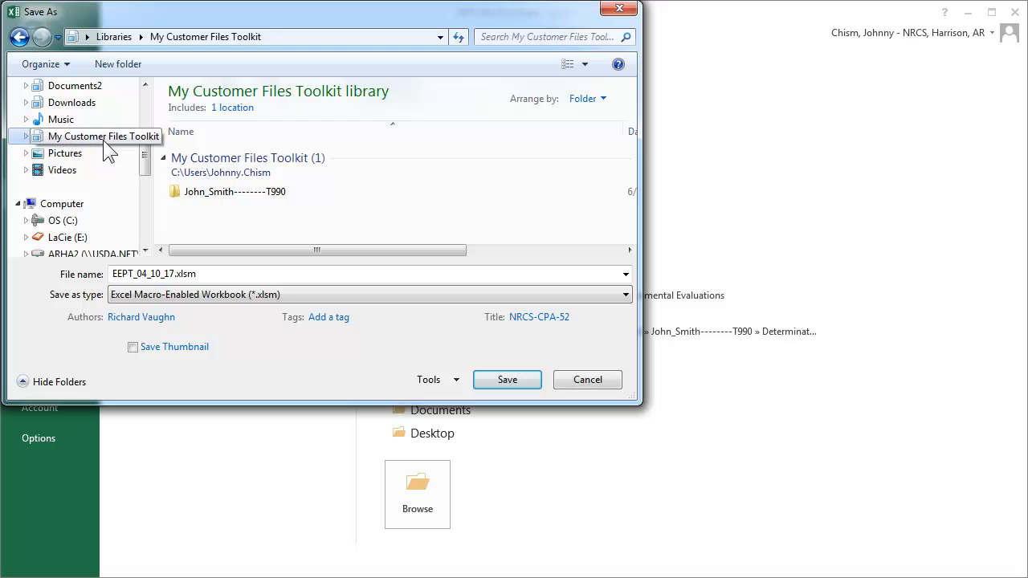
double_click(189, 191)
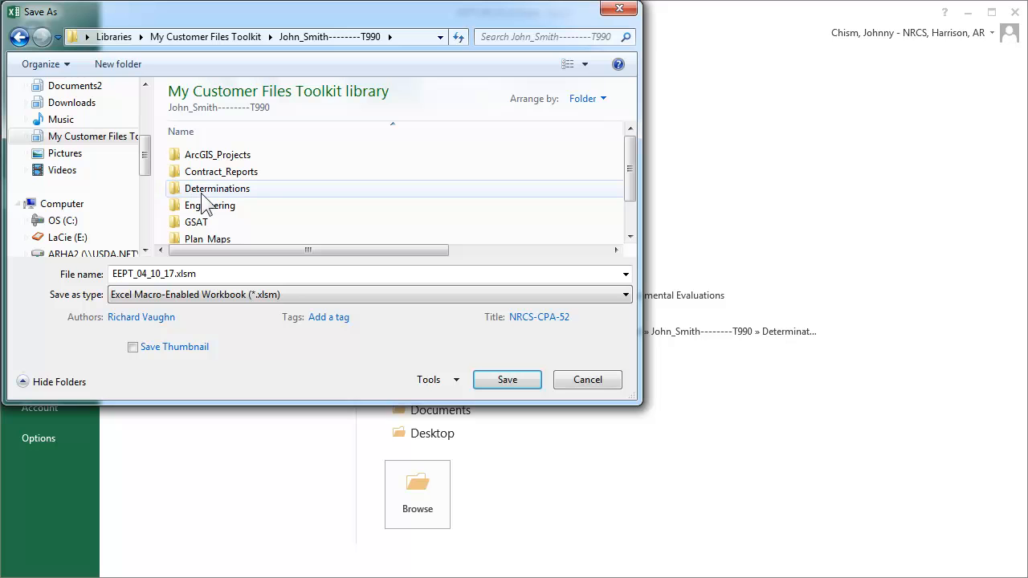
double_click(231, 192)
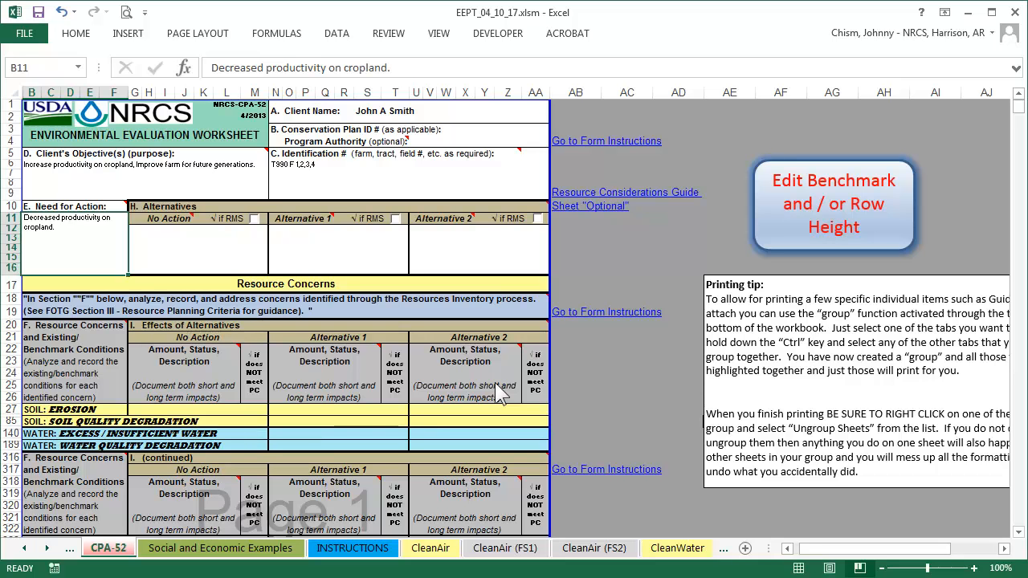
- Enter the Clean Air Act benchmark note "There are No "Non-Attainment" Areas in the vicinity of the planning area, Source: EPA website."
left_click_drag(1018, 108, 1018, 255)
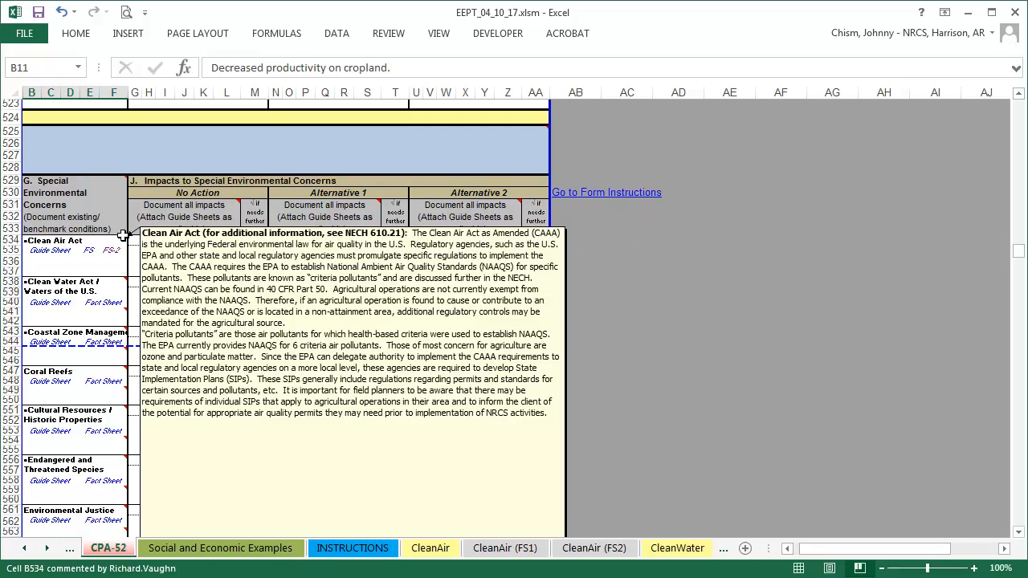
left_click(73, 260)
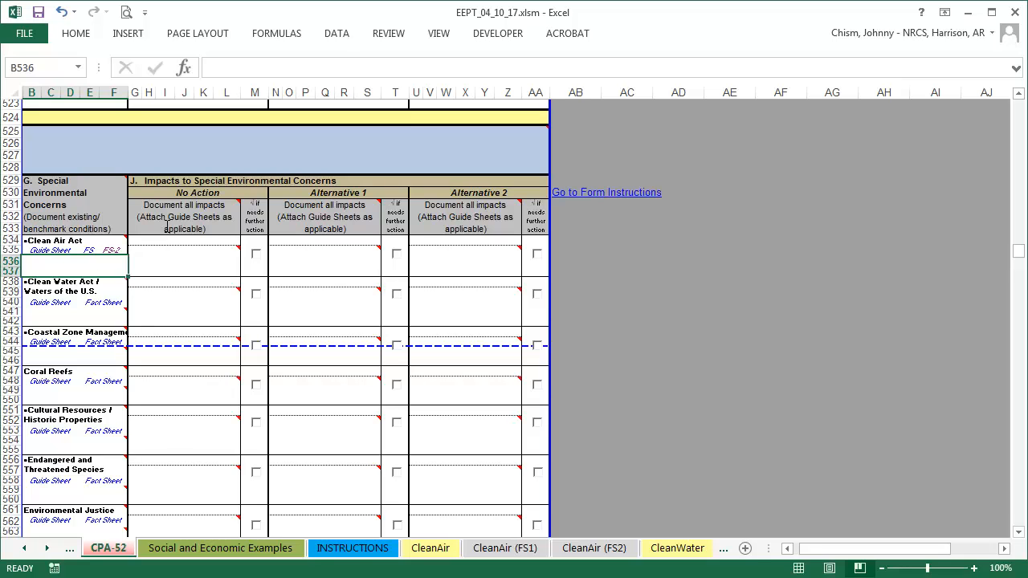
left_click(214, 70)
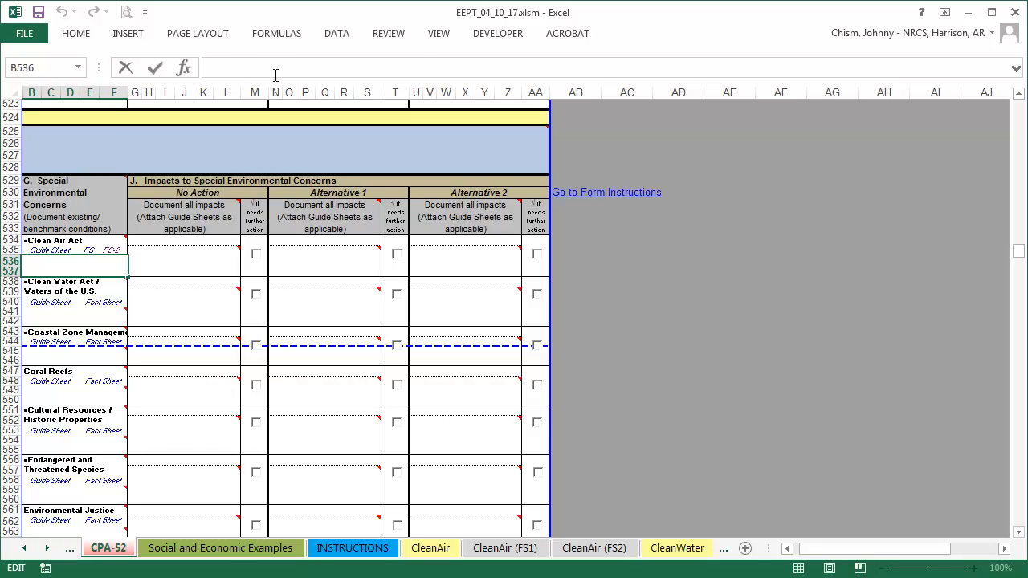
type("There are No \"Non-Attainment\" Areas  in the vicinity of the planning area, Source: EPA website.")
key("Return")
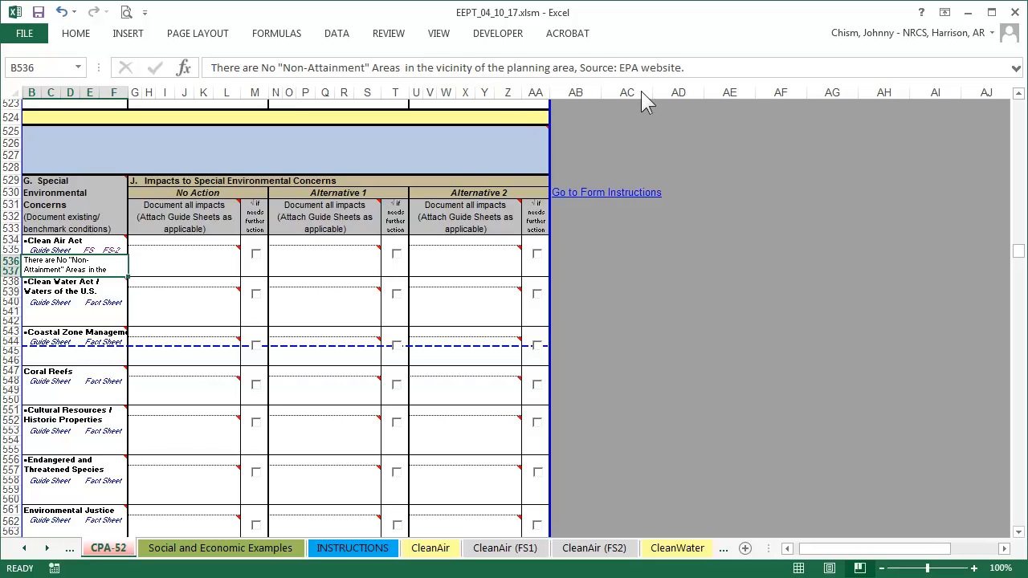
- Enable benchmark and row height editing on the CPA-52 sheet and heighten row 536 to fit the whole Clean Air Act note
left_click_drag(1019, 265, 1020, 104)
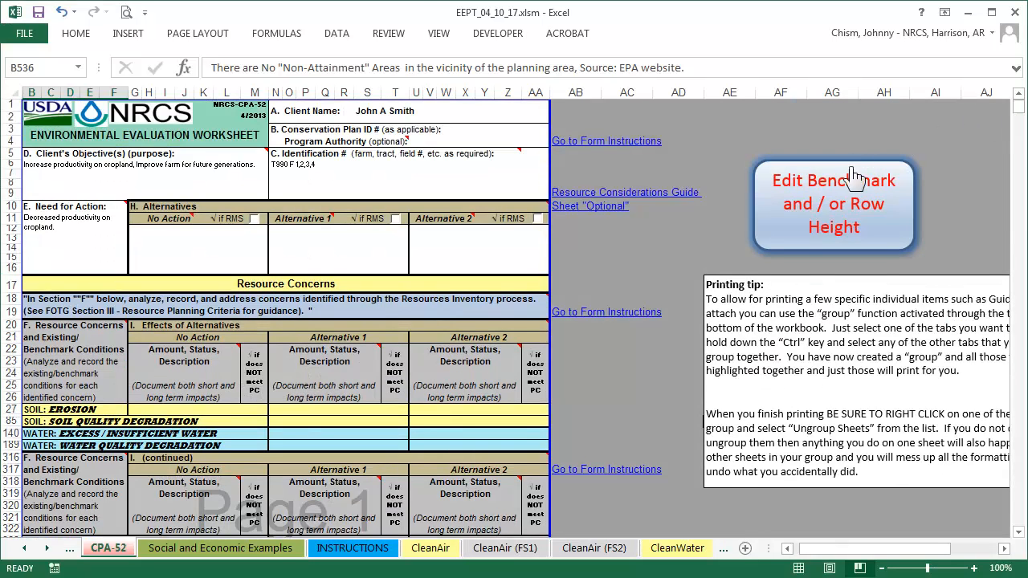
left_click(841, 205)
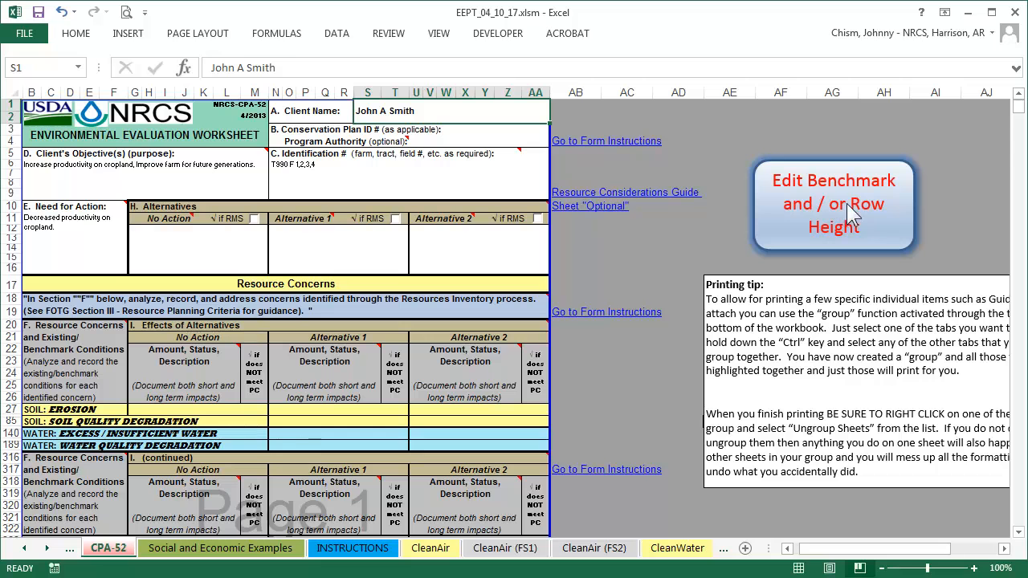
left_click_drag(1022, 113, 1018, 253)
left_click_drag(10, 283, 10, 323)
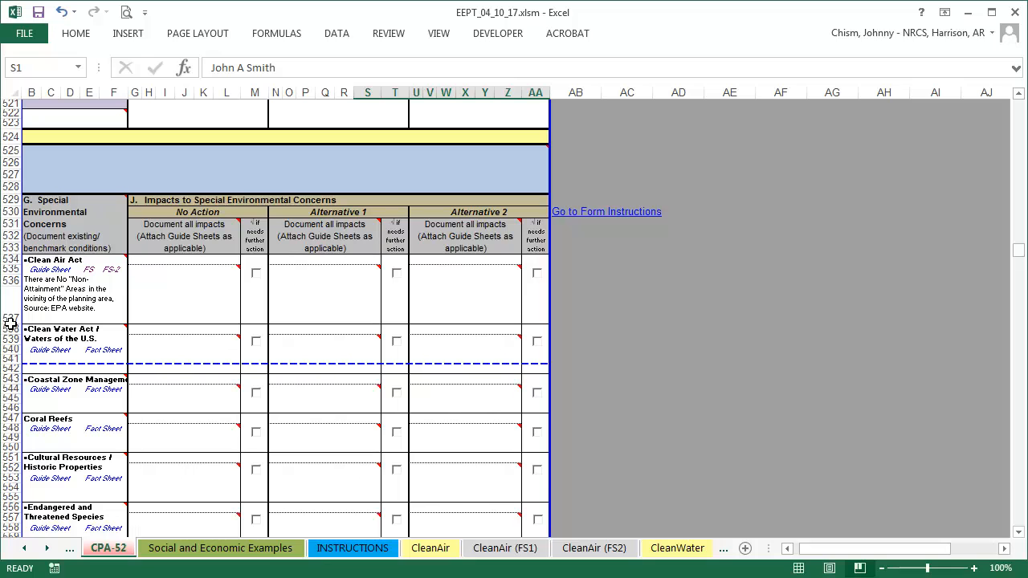
- Document under Clean Water Act the Waters of the US, perennial stream in fields 1 and 2, and state-listed impaired Upper Muddy Creek due to sediment
left_click(60, 363)
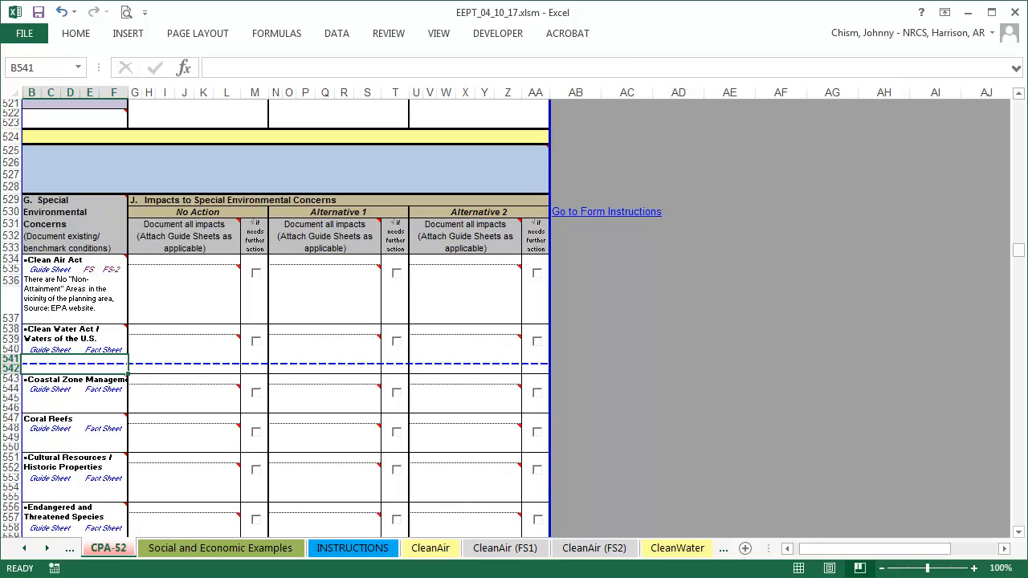
type("There ARE \"Waters of the US\" present in the planning area. Perennial Stream in fields 1 and 2")
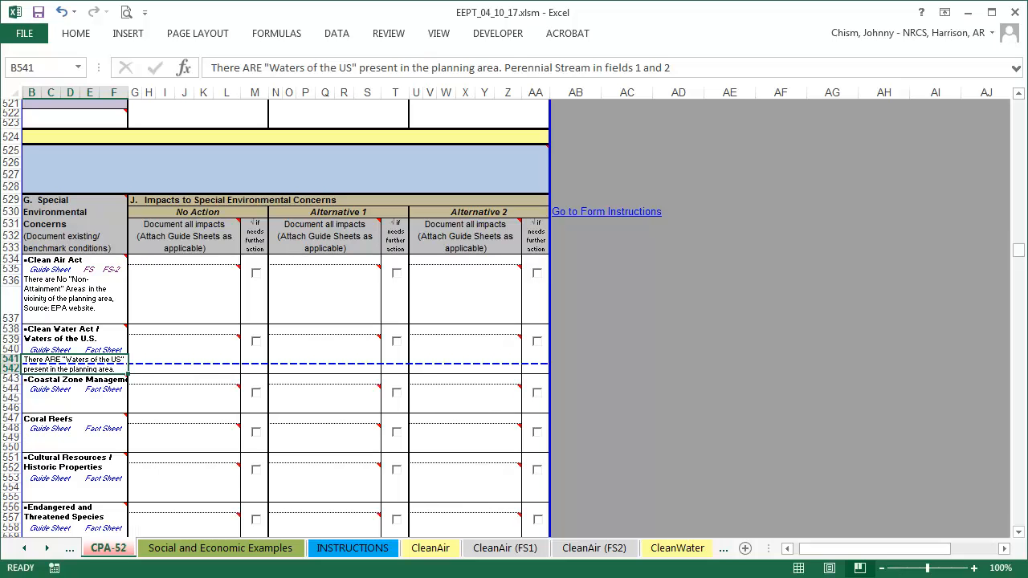
left_click(1016, 69)
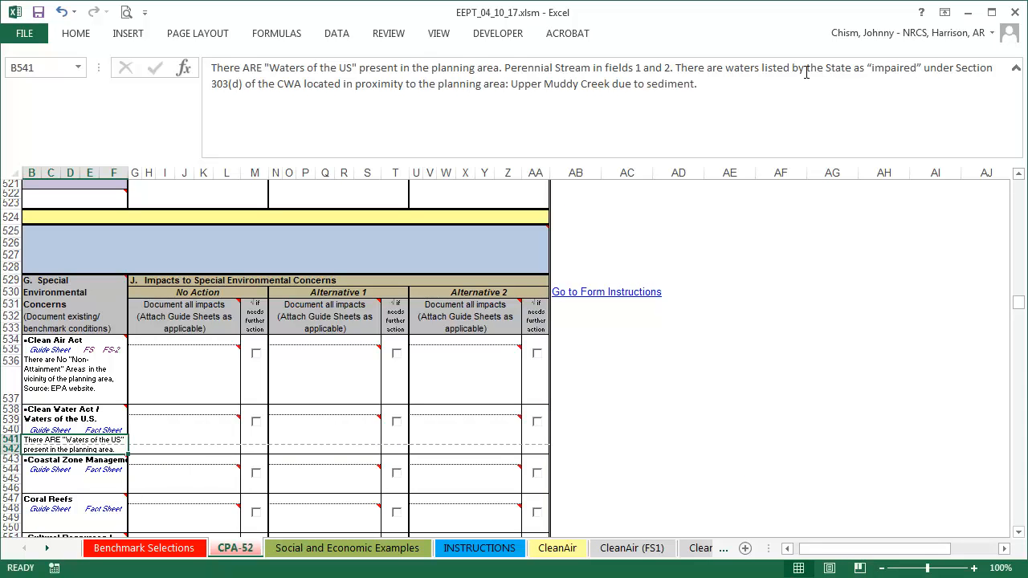
left_click(712, 83)
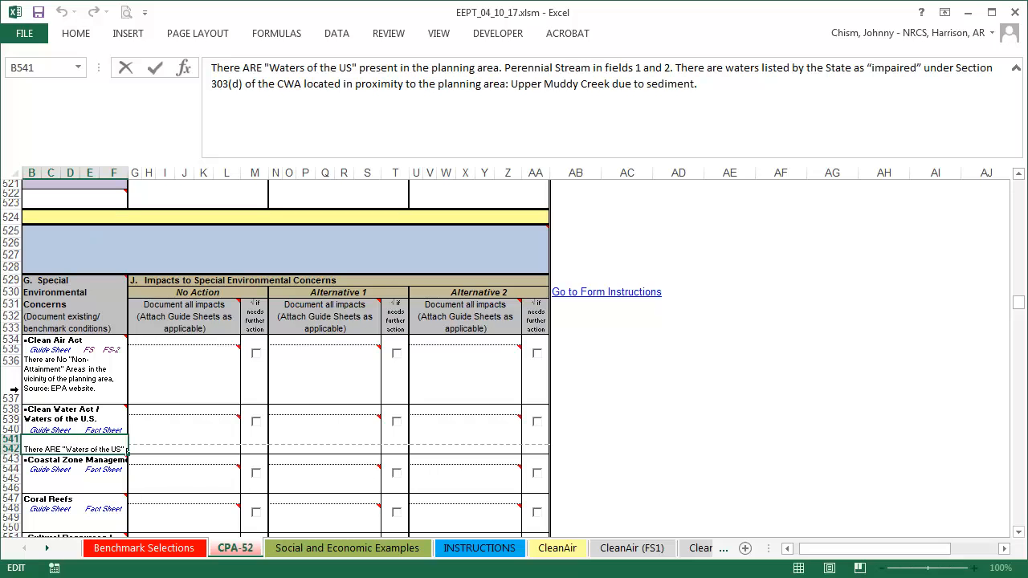
- Heighten row 541 so the full Clean Water Act benchmark note fits in its cell
left_click(9, 451)
left_click_drag(10, 451, 8, 486)
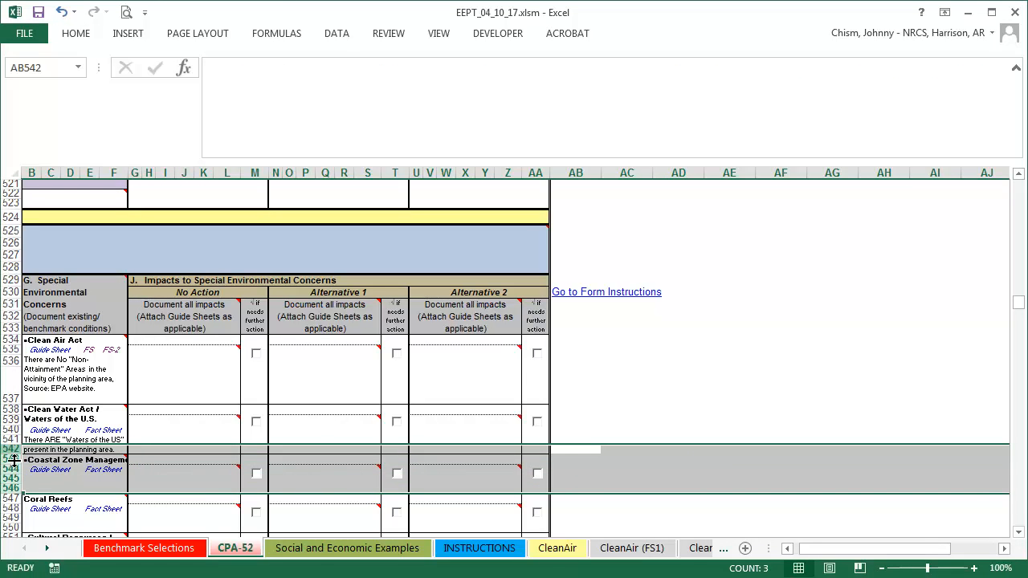
left_click_drag(10, 445, 16, 520)
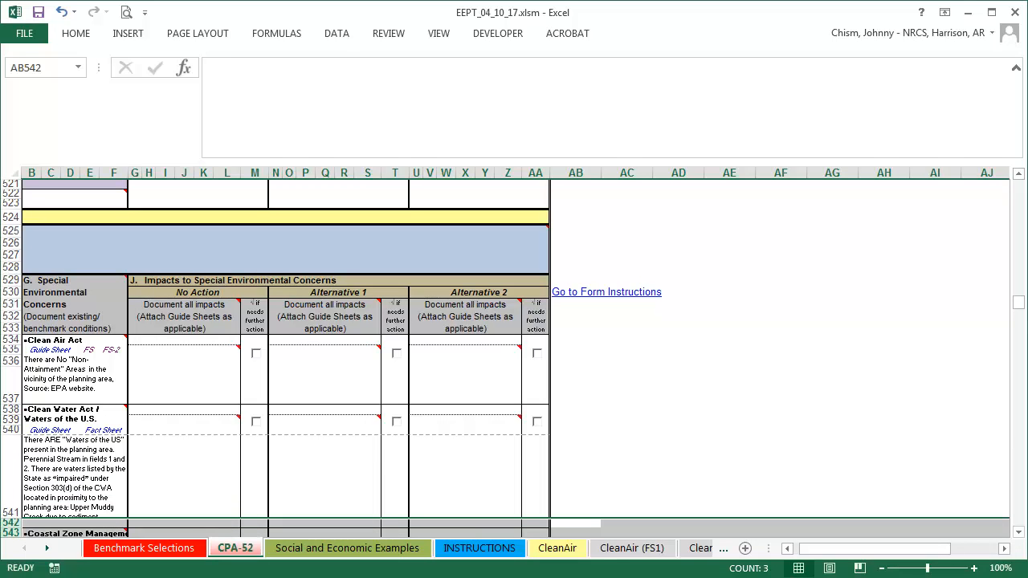
left_click_drag(16, 519, 16, 527)
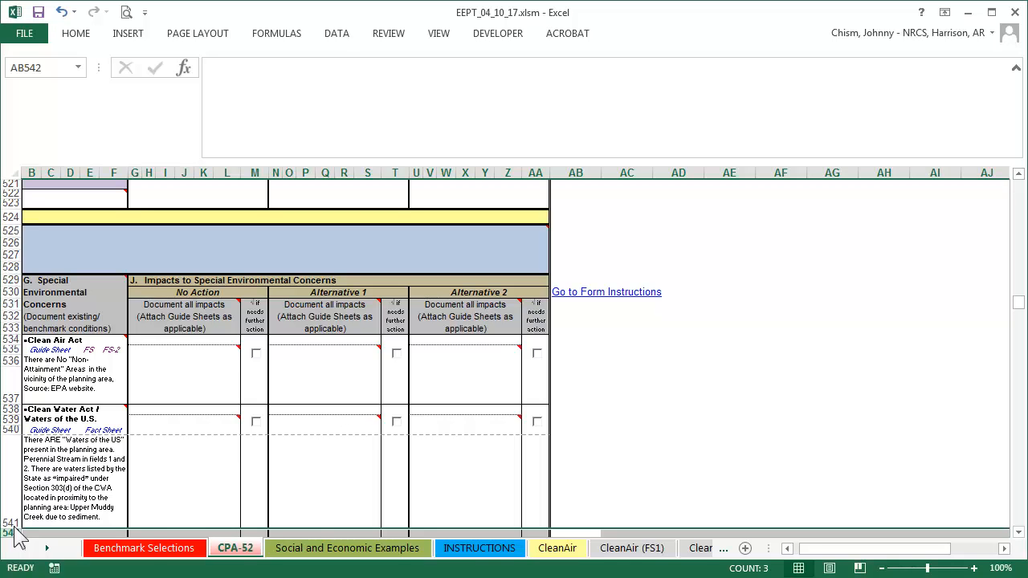
- Enter the Coastal Zone Management benchmark note "There are no Coastal Zone Management Areas in or near the planning area."
left_click(1019, 533)
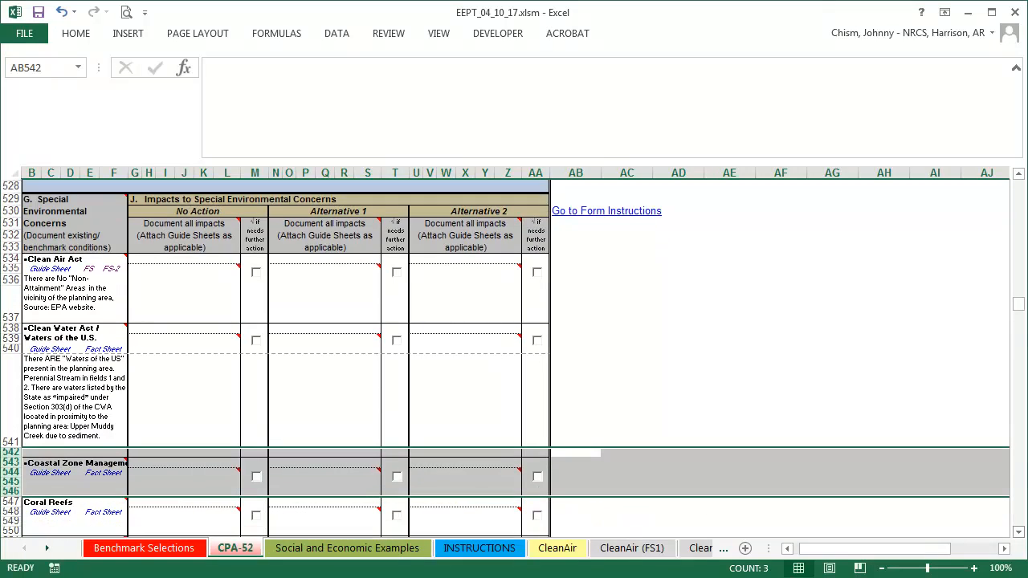
left_click(1019, 533)
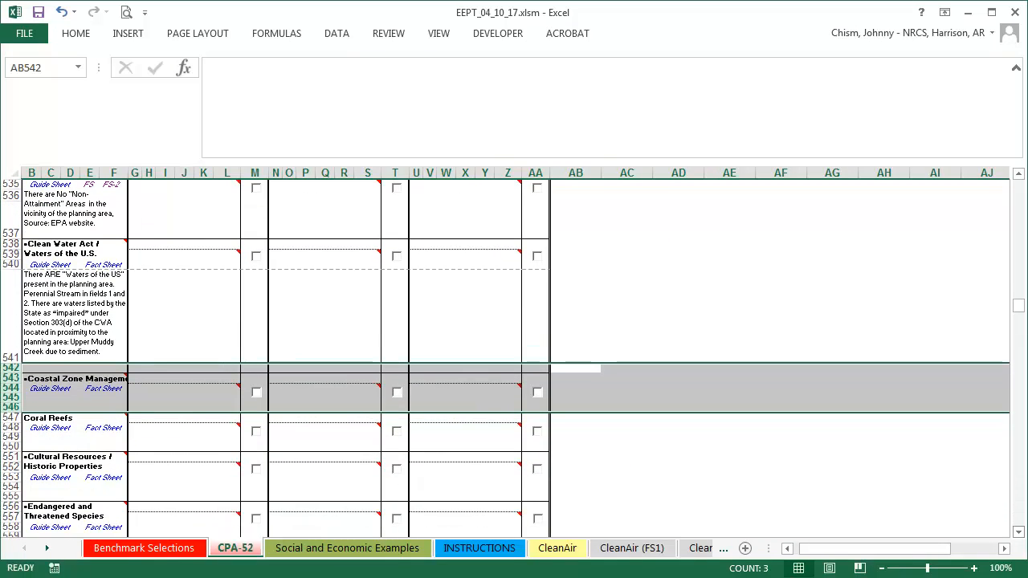
left_click(1018, 533)
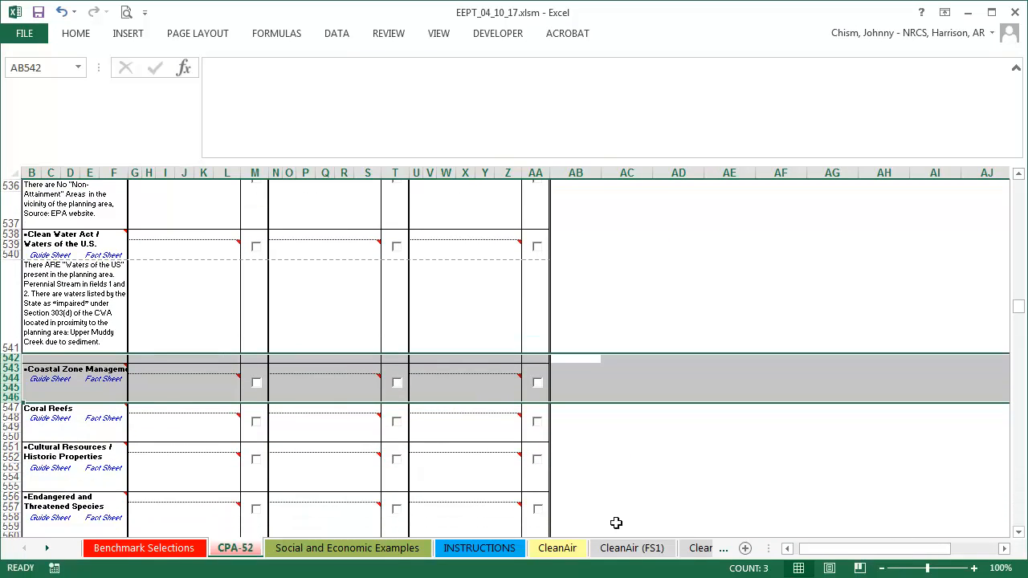
left_click(82, 394)
type("There are no Coastal Zone Management Areas in or near the planning area.")
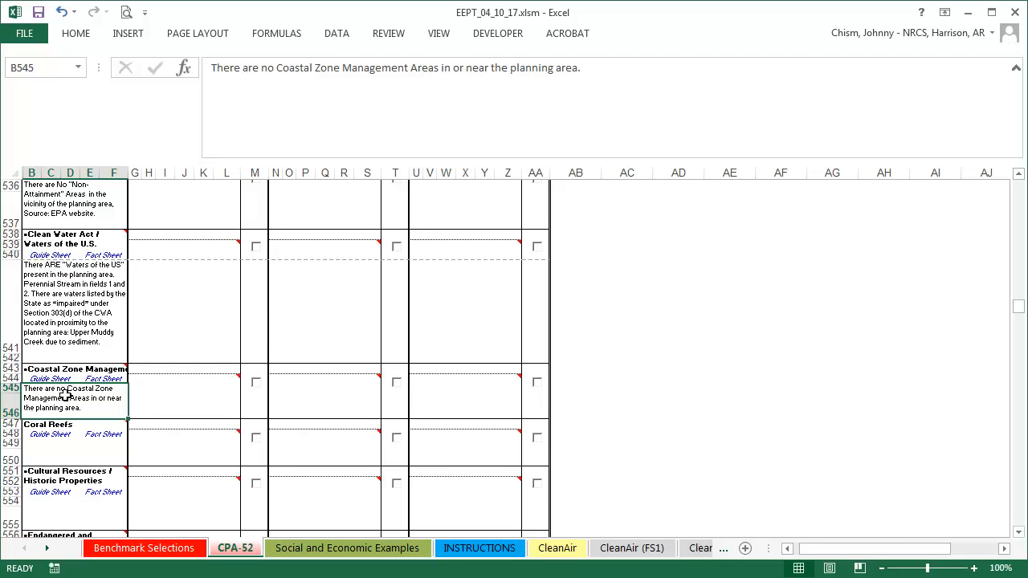
- Enter the Coral Reefs benchmark note "There are no coral reefs or associated water bodies (e.g. embayment areas) present in or near the planning area."
left_click(65, 457)
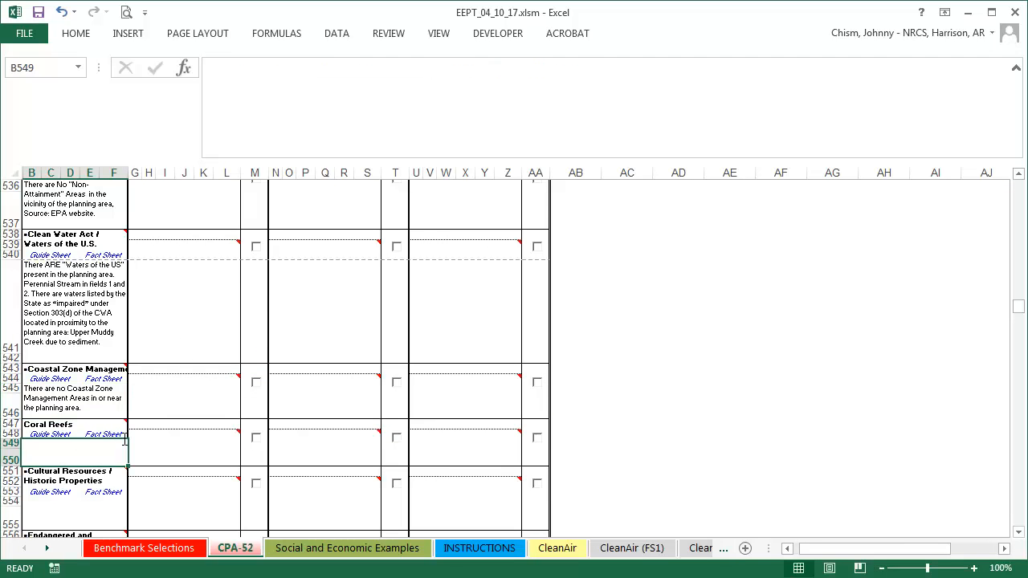
left_click(214, 74)
type("There are no coral reefs or associated water bodies (e.g. embayment areas) present in or near the planning area.")
key("Return")
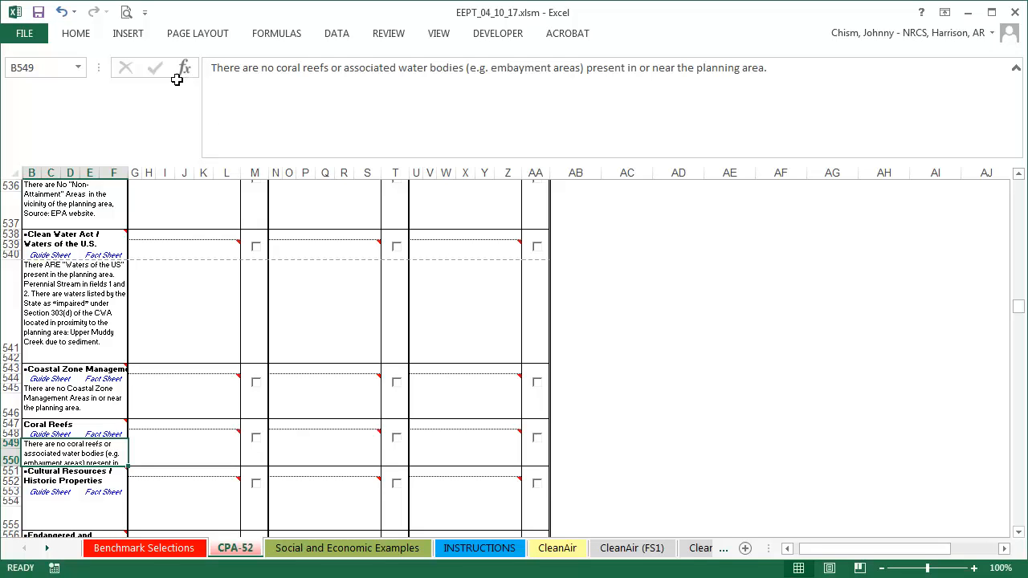
- Enter the Cultural Resources benchmark note "There may be cultural resources or historic properties in the planning area. See documentation in case file."
left_click(43, 517)
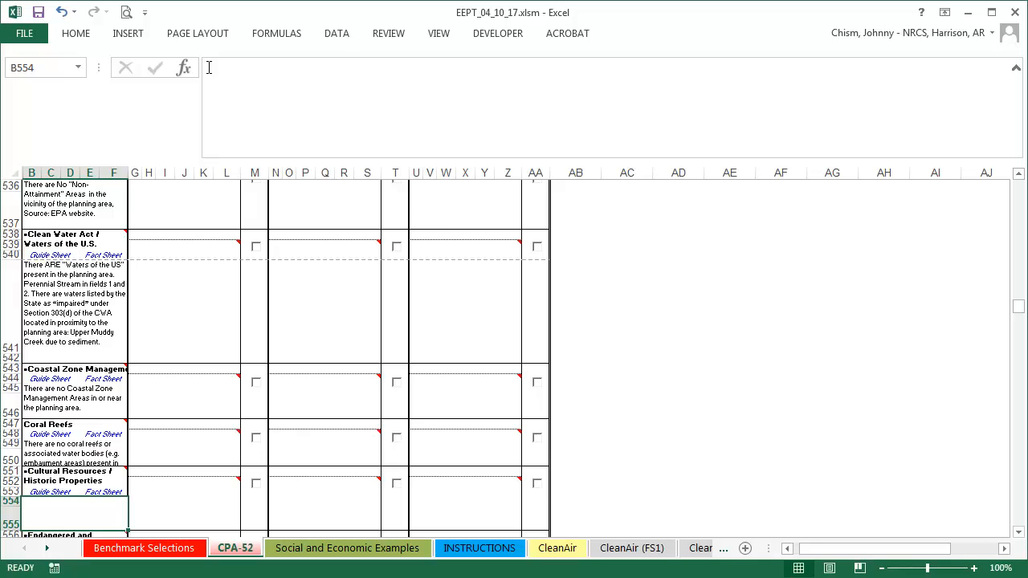
type("There may be cultural resources or historic properties in the planning area. See documentation in case file.")
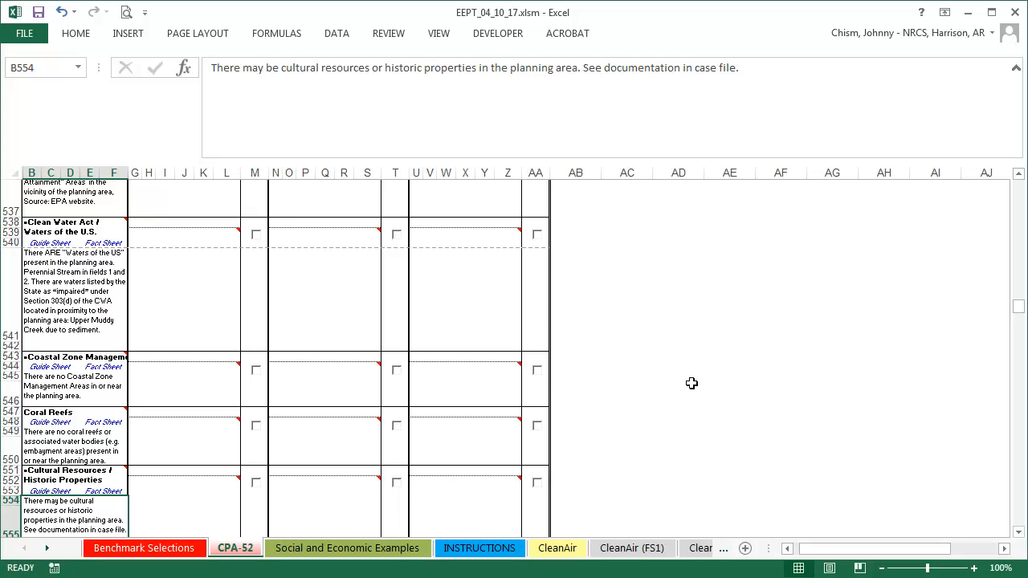
- Enter under Endangered and Threatened Species "Ozark Bats (Federally Threatened species) and/or their habitats may be present in proximity to the planning area, based on GIS layer information."
scroll(692, 383, "down", 2)
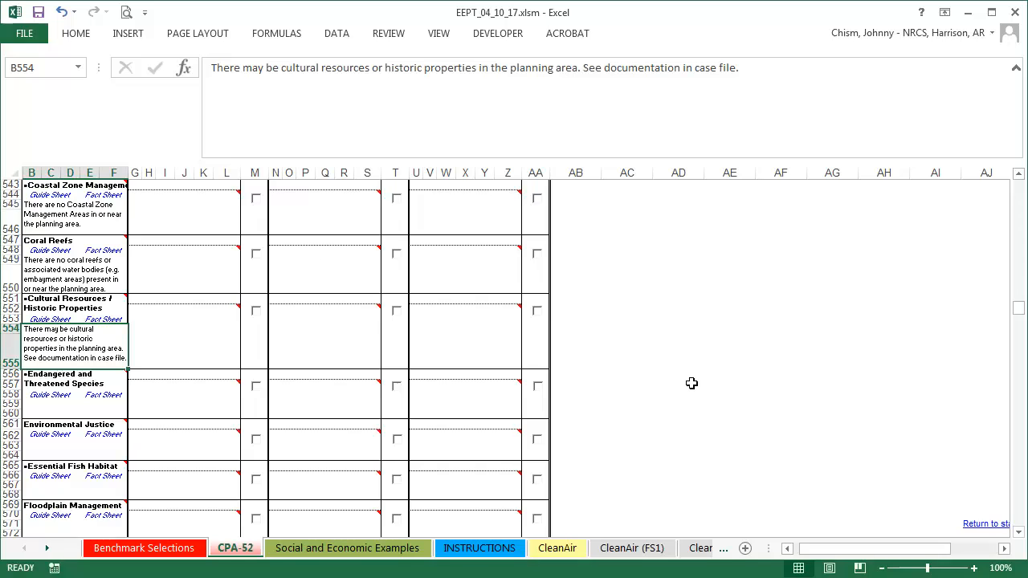
scroll(692, 384, "down", 1)
scroll(691, 383, "down", 3)
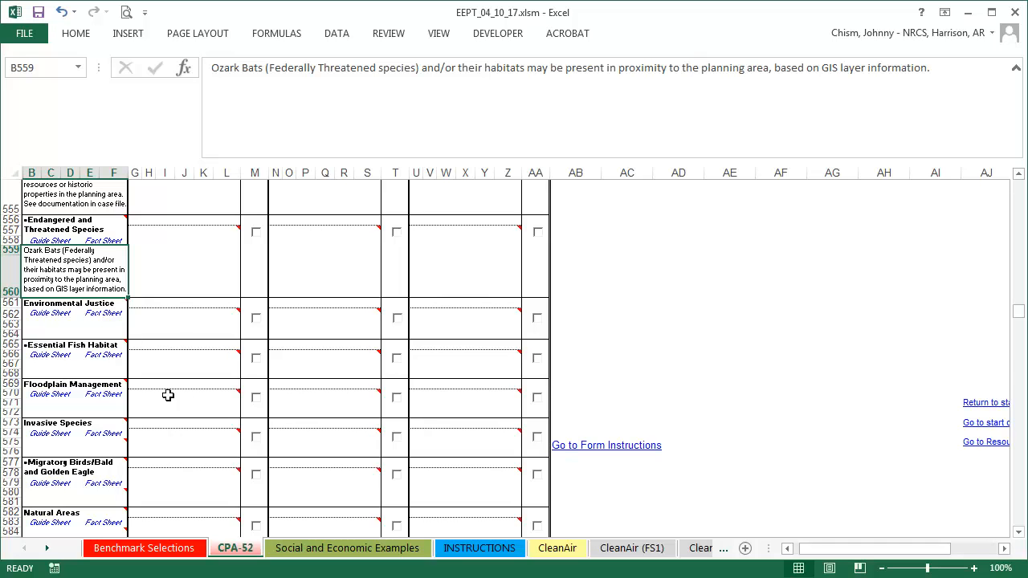
- Enter under Floodplain Management "Parts of fields 1 and 2 lie in the 100 year floodplain." and under Prime Farmland "Prime Farmland soils are present in all fields."
left_click(102, 411)
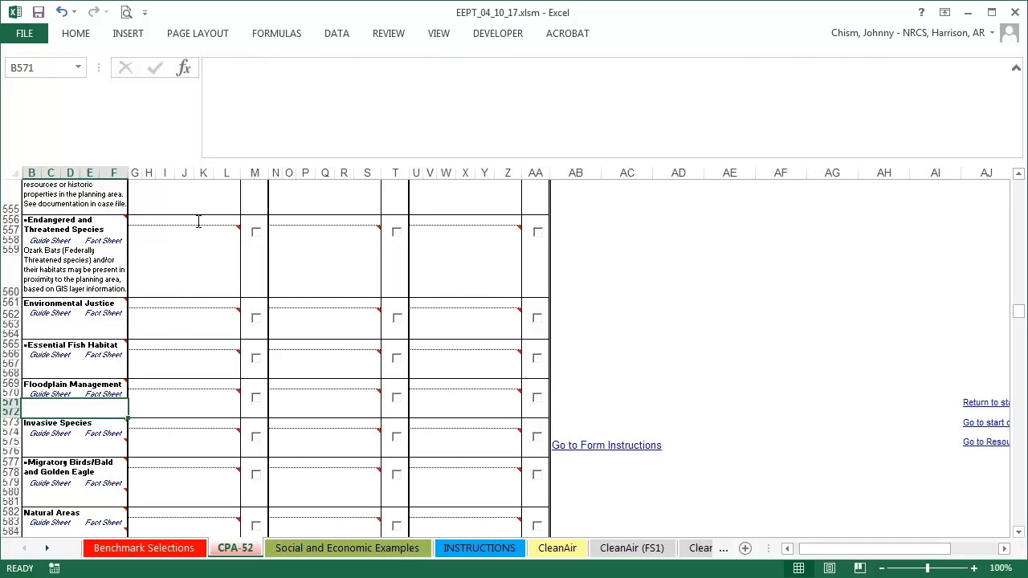
type("Parts of fields 1 and 2 lie in the 100 year floodplain.")
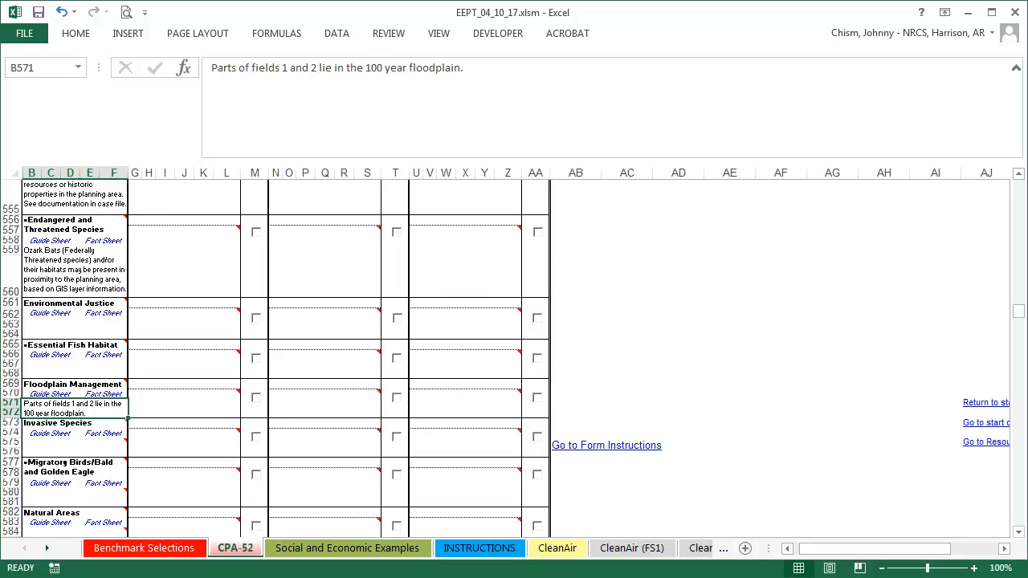
scroll(514, 358, "down", 3)
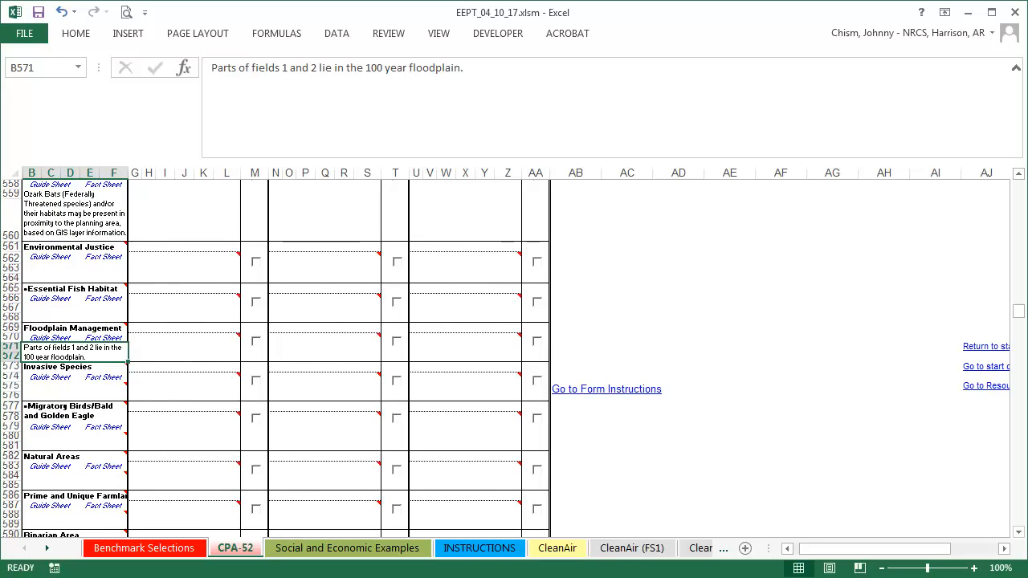
scroll(514, 358, "down", 1)
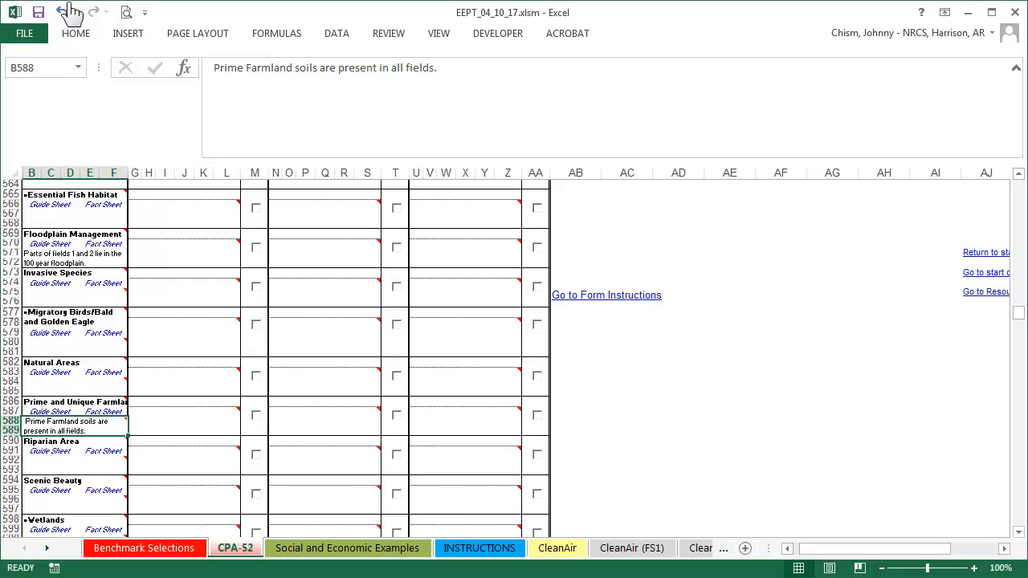
- Enter under Wetlands "There are no hydric soils. Source: Soil Data Viewer. Stream is a riverine wetland according to NWI Maps." and heighten row 601 to fit
scroll(401, 384, "down", 2)
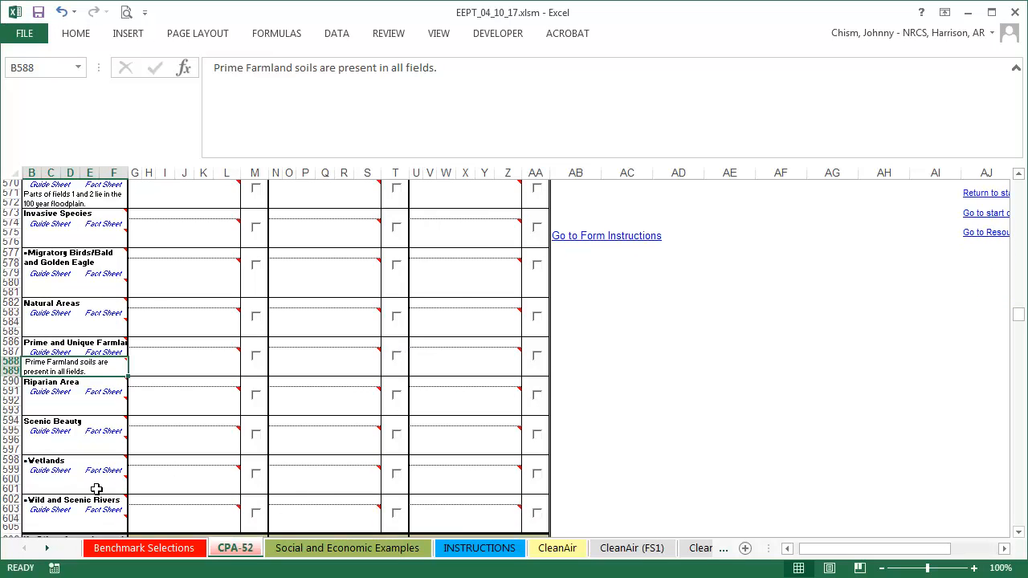
left_click(80, 487)
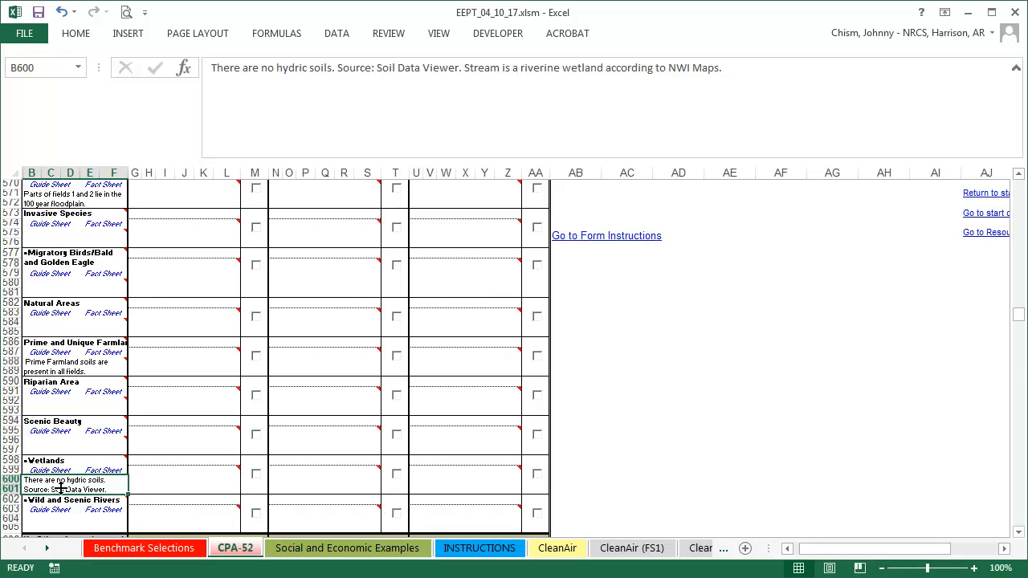
left_click_drag(12, 494, 12, 523)
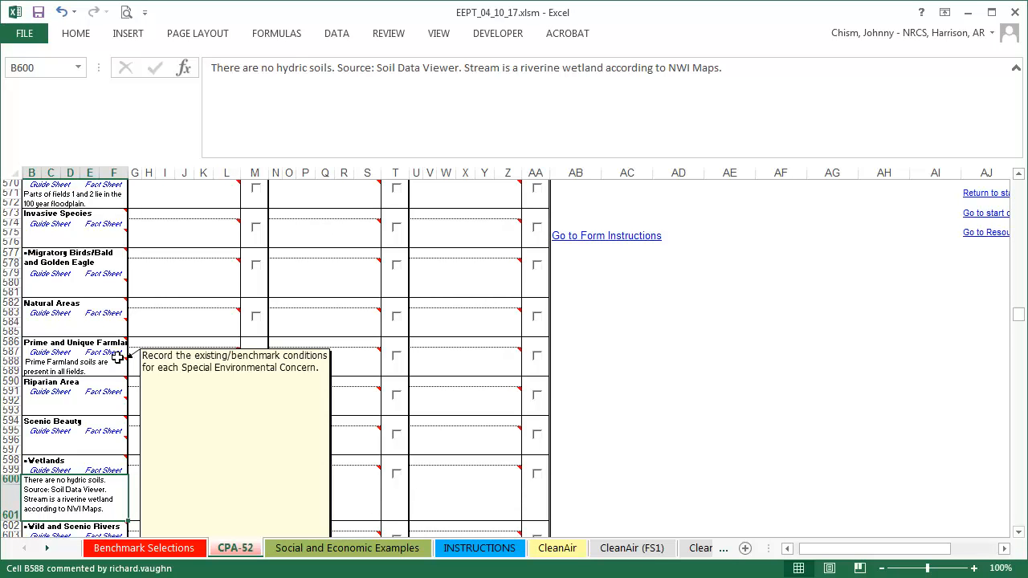
- Enter under Wild and Scenic Rivers "The farm lies in the watershed of a National Wild and Scenic River" and heighten row 605 to fit
scroll(116, 356, "down", 3)
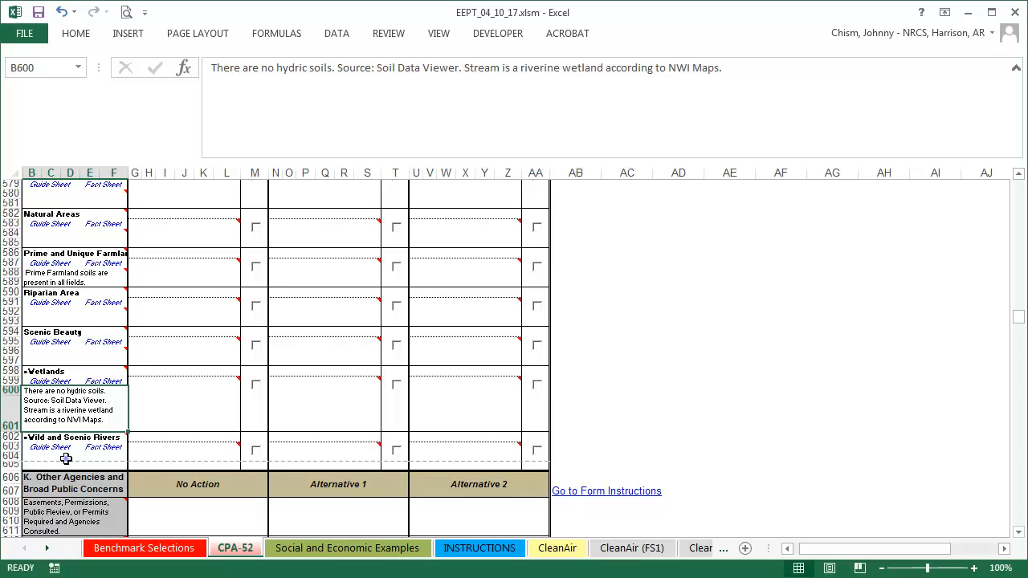
left_click(66, 458)
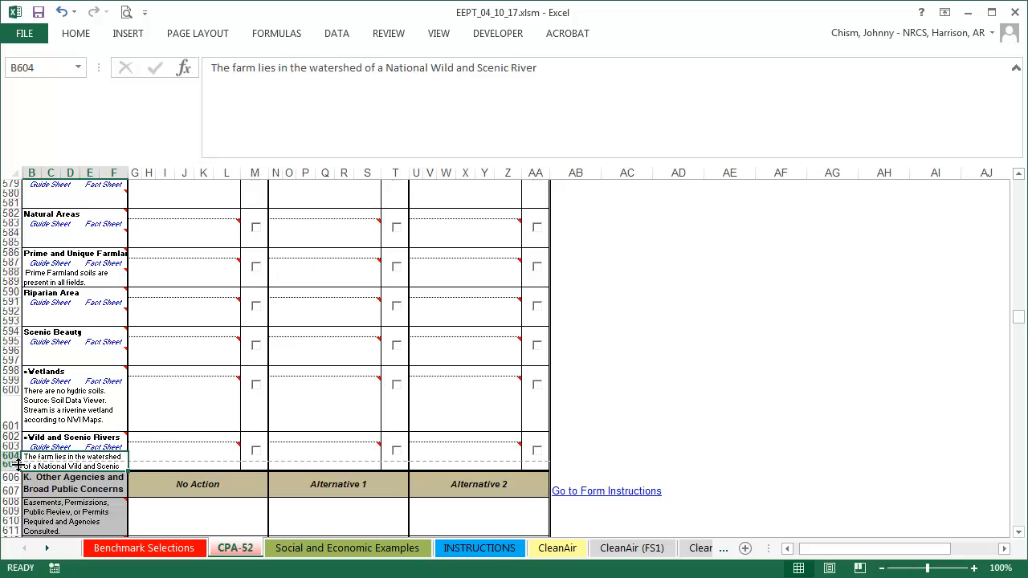
left_click_drag(15, 470, 14, 480)
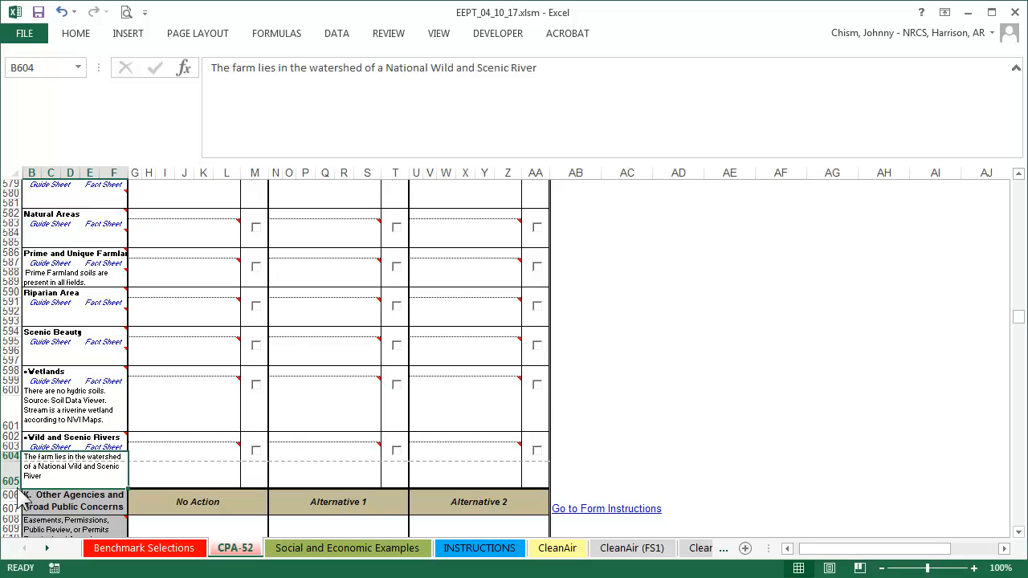
left_click(46, 42)
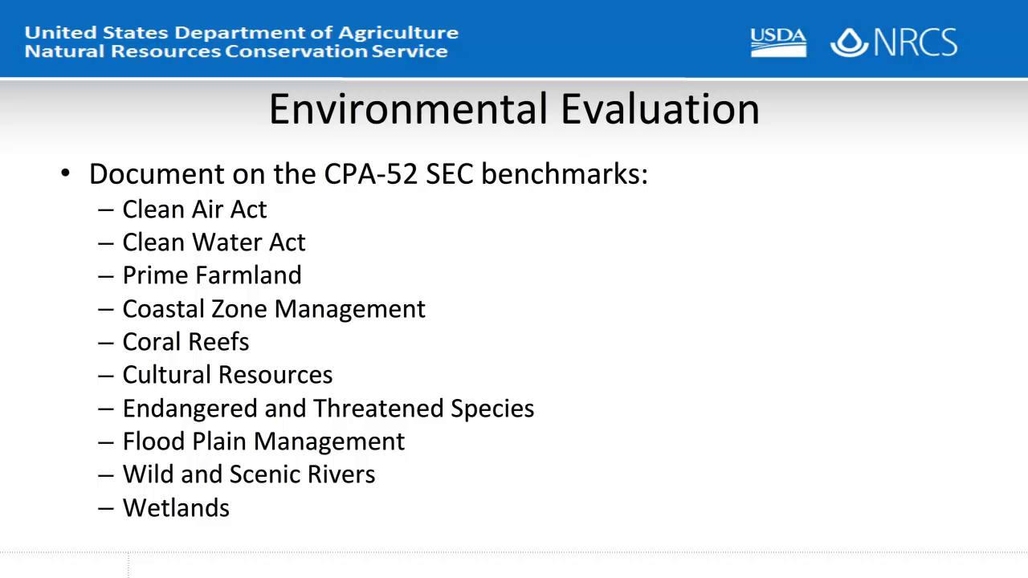